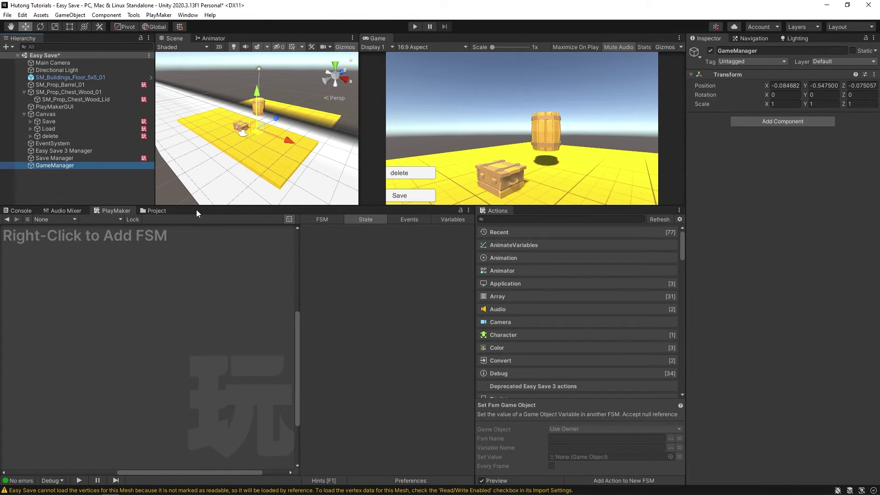
- Nest Save Manager under GameManager and add a PlayMakerFSM component to GameManager
mouse_move(54, 160)
mouse_down()
mouse_move(95, 172)
mouse_move(65, 159)
mouse_up()
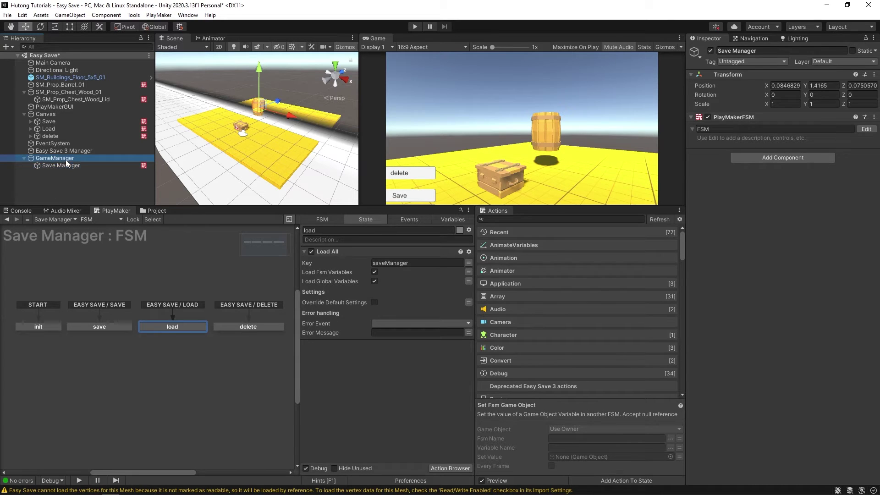
click(66, 159)
click(784, 124)
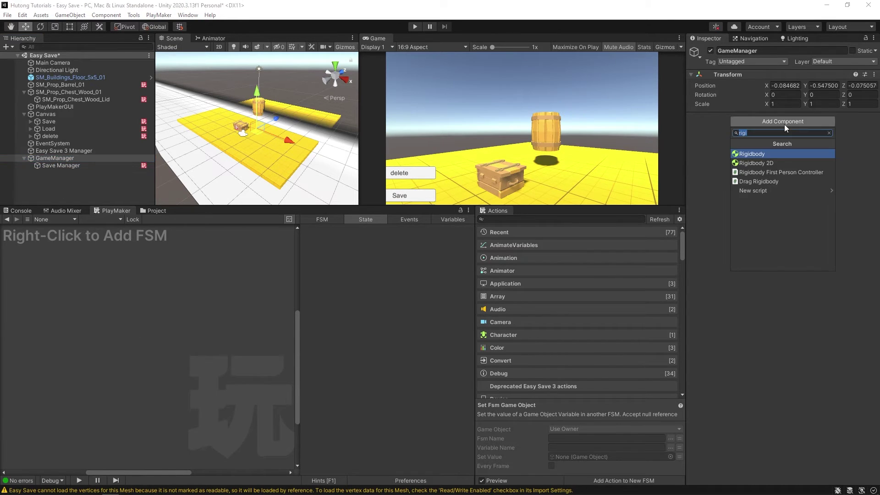
text(fsm)
key(Down)
key(Return)
- Rename GameManager's new FSM to BarrelManager
click(747, 128)
text(Barre)
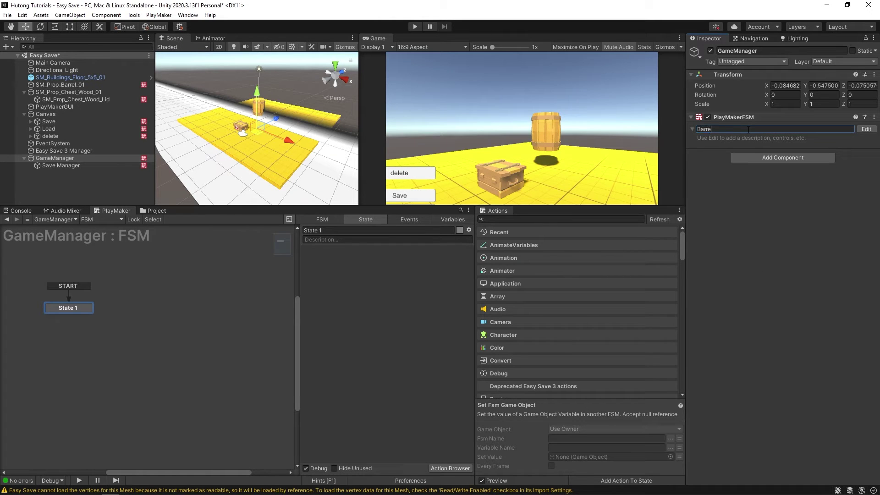
text(lmanager)
click(866, 129)
middle_drag(102, 333, 151, 356)
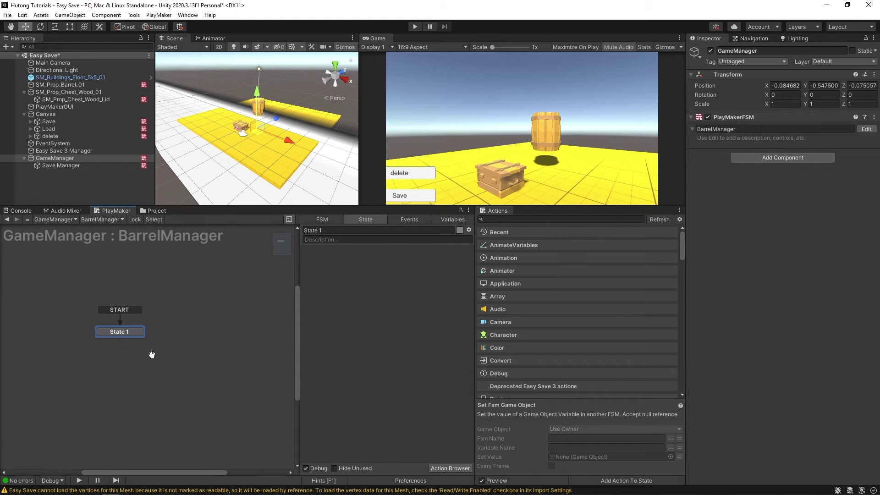
click(411, 220)
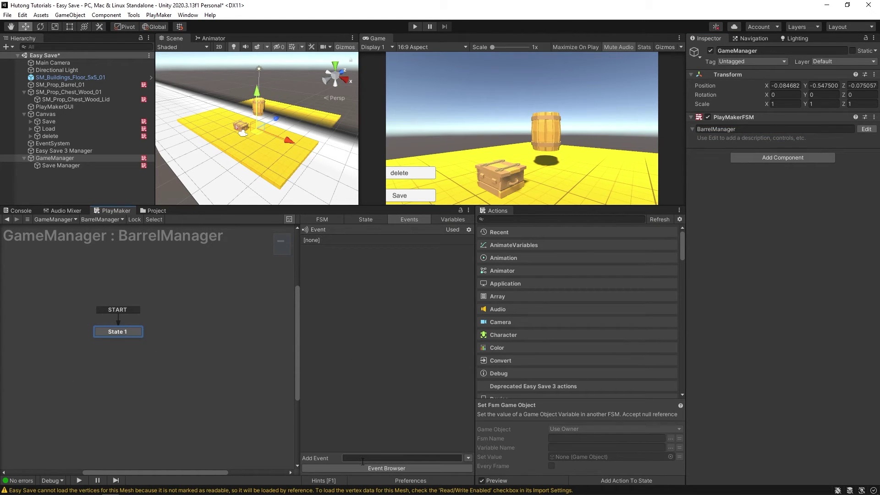
- Add a BARREL / ADD event to BarrelManager and make it global
text(BARREL / ADD)
key(Return)
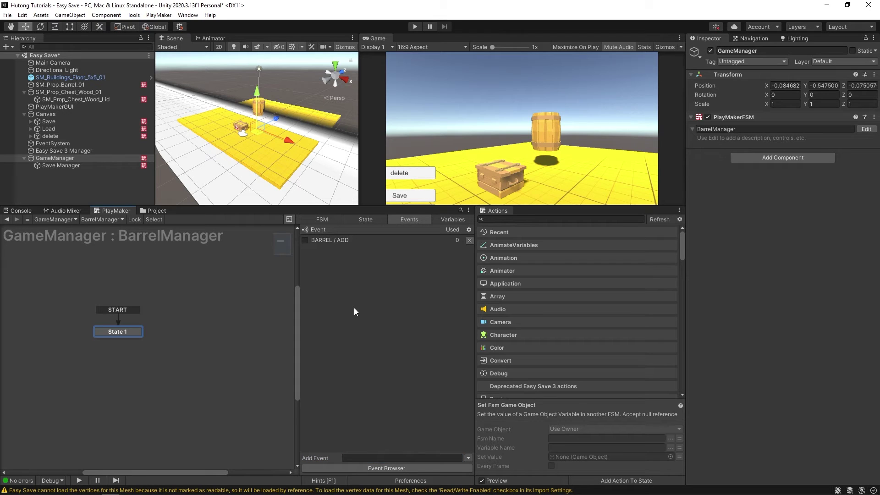
click(305, 240)
- Add a BARREL / ADD global transition creating State 2, placed beside State 1
right_click(165, 333)
mouse_move(201, 369)
mouse_move(328, 370)
click(399, 368)
drag(188, 334, 177, 329)
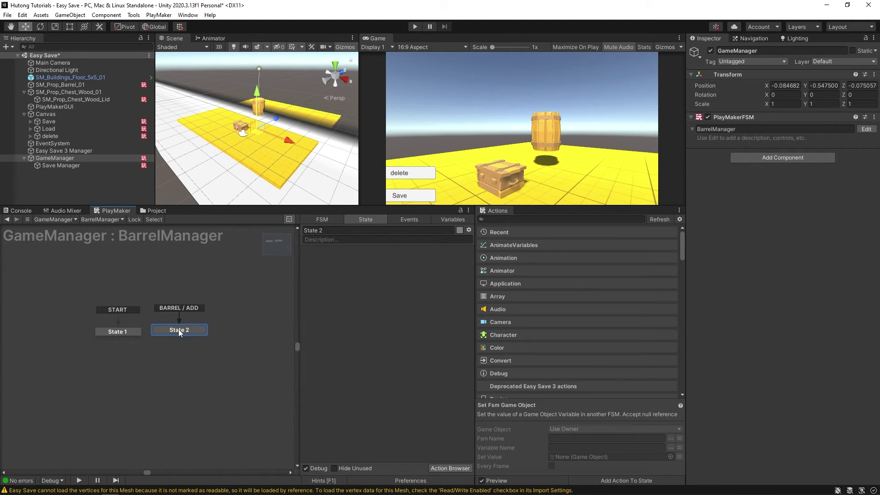
mouse_move(114, 331)
mouse_down()
mouse_move(120, 321)
mouse_move(130, 332)
mouse_up()
click(175, 333)
- Create an array variable named allBarrels holding GameObjects
click(453, 219)
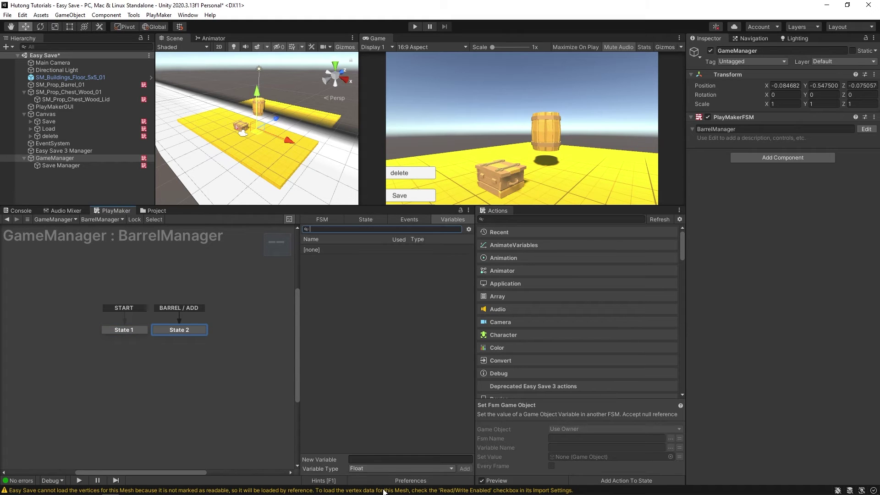
click(363, 470)
click(371, 445)
click(371, 460)
text(allBarrels)
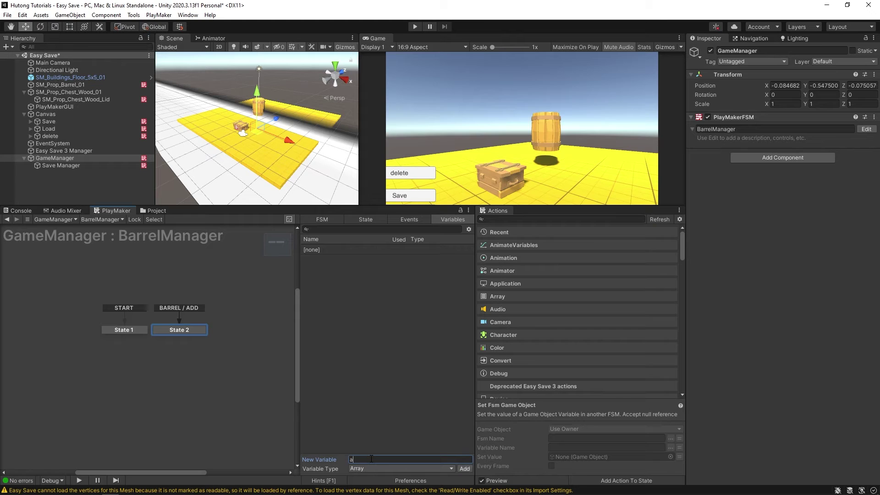
key(Return)
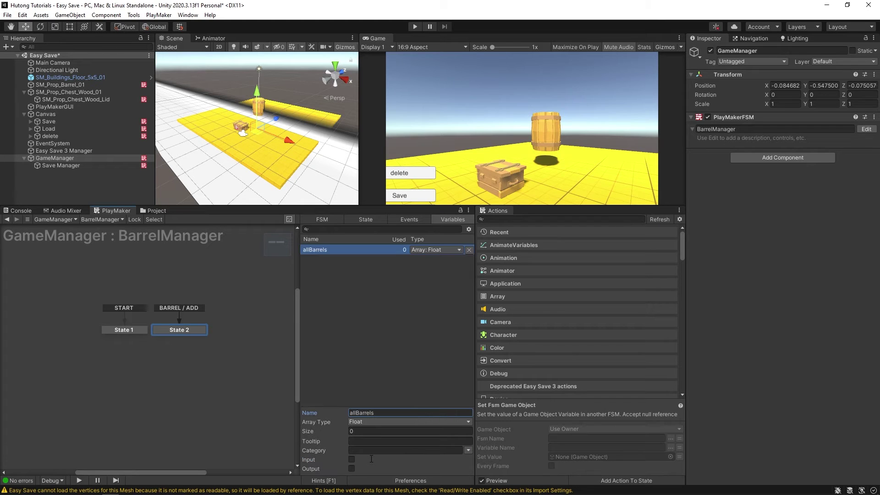
click(353, 422)
click(394, 288)
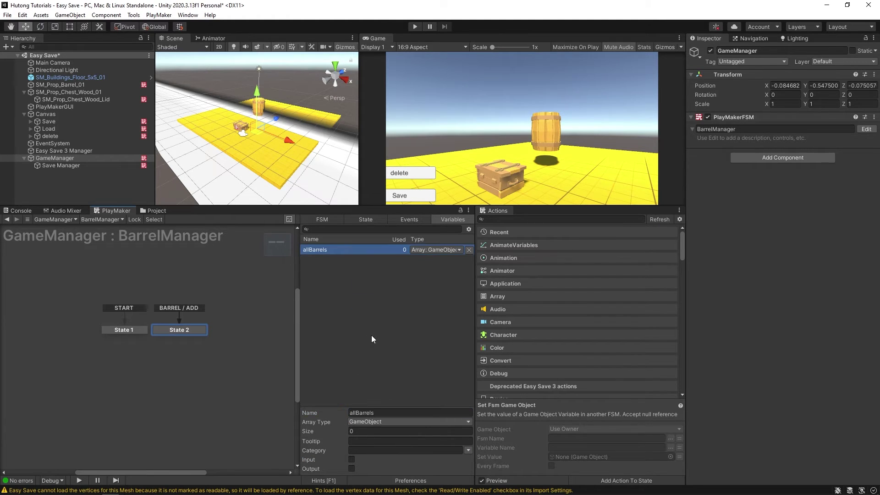
click(366, 219)
click(507, 219)
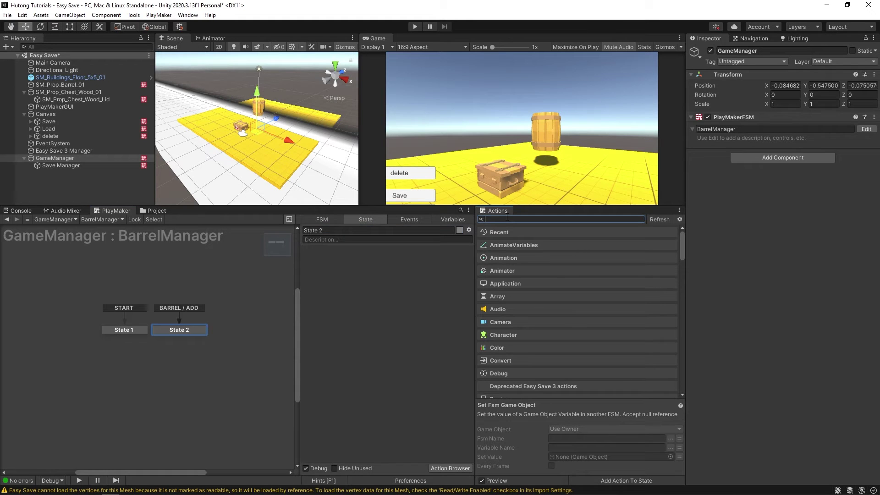
- Add an Array Add action to State 2 targeting the allBarrels array
text(array add)
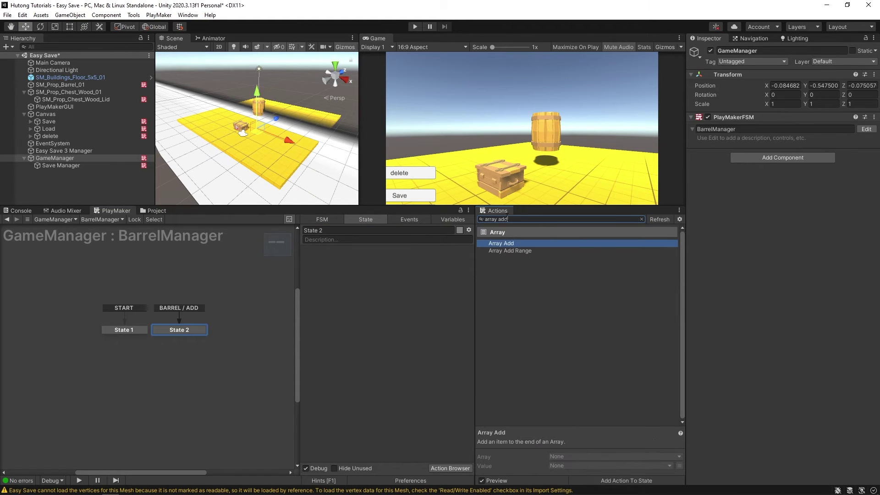
drag(500, 266, 325, 276)
click(386, 262)
click(397, 284)
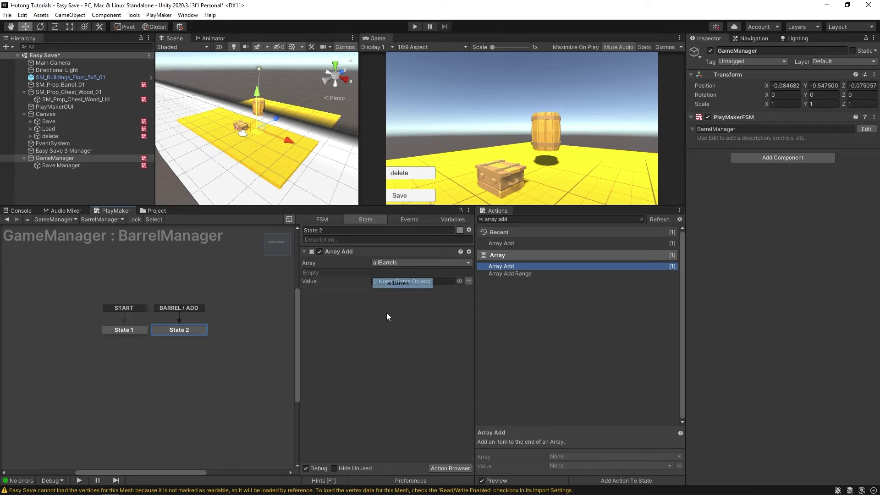
- Set the added value to a new barrelToAdd variable, then select the barrel prop's FSM
click(469, 280)
click(457, 280)
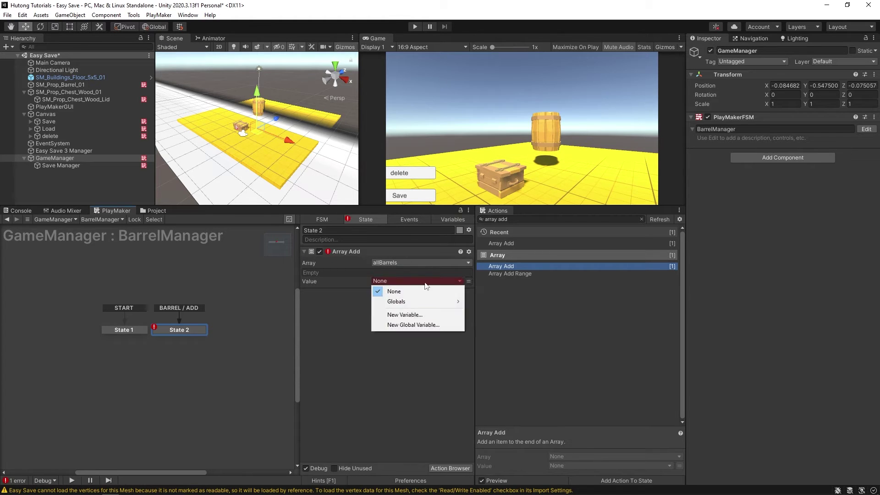
click(412, 312)
text(barrelToAdd)
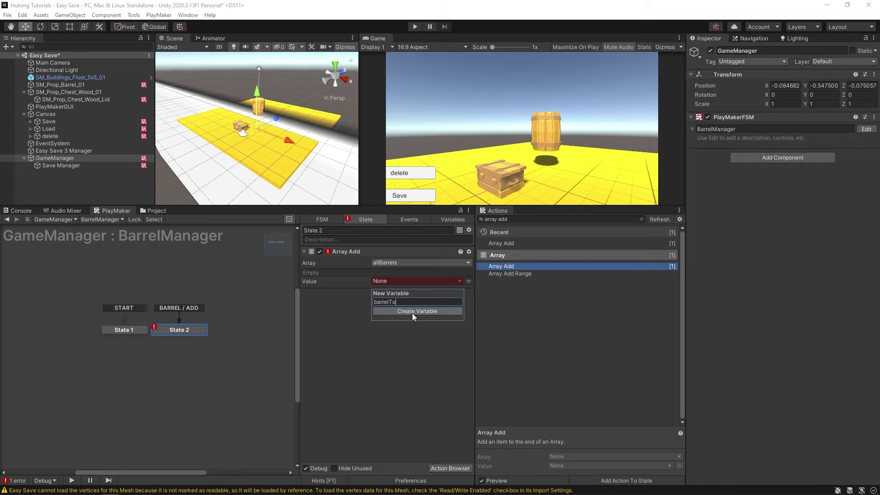
click(412, 311)
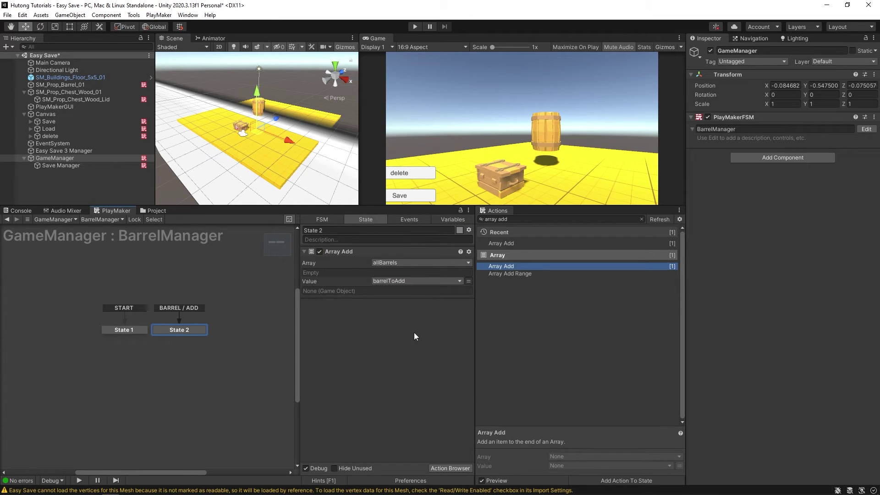
click(94, 85)
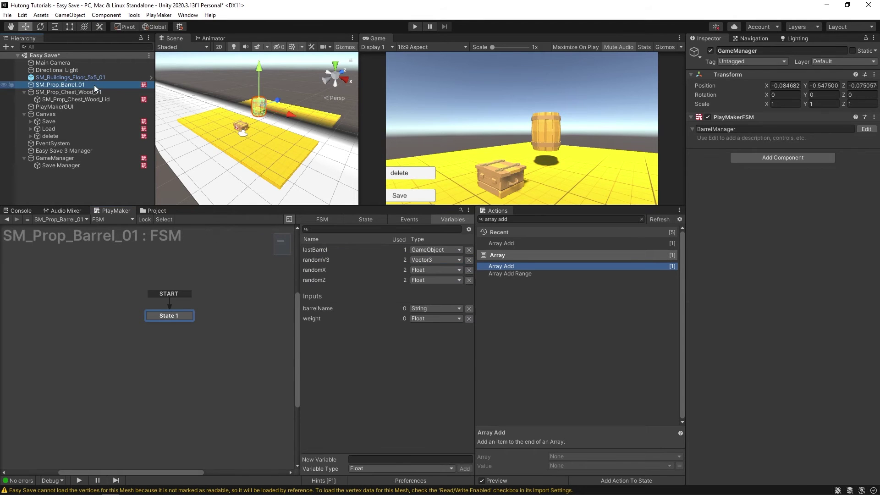
- Add a Set Fsm Game Object action to the barrel's State 1, targeting GameManager
click(375, 219)
click(525, 219)
text(set fsm gam)
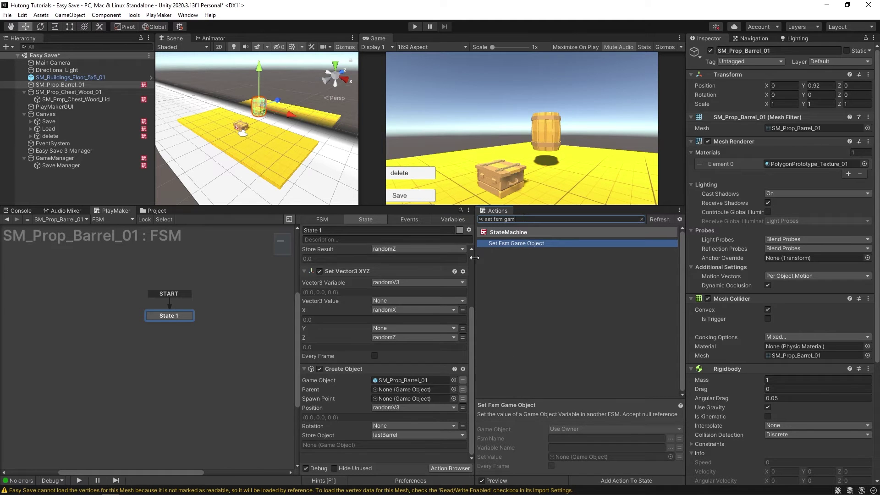
drag(510, 244, 387, 460)
click(390, 408)
click(433, 425)
drag(53, 158, 405, 414)
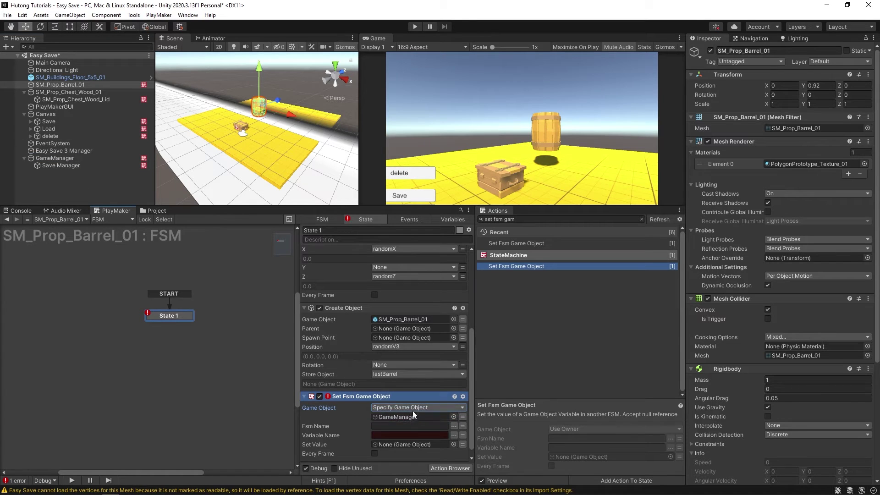
- Set its FSM to BarrelManager, variable to barrelToAdd, and value to lastBarrel
click(454, 425)
click(470, 428)
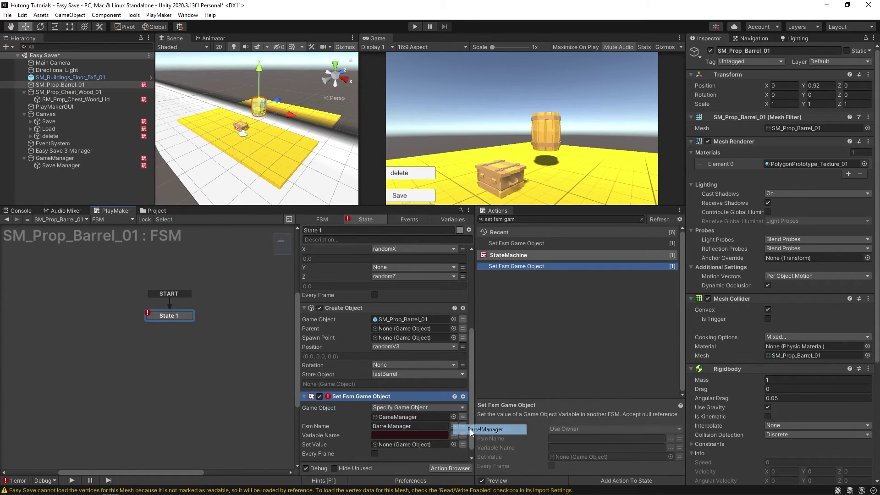
scroll(348, 419, down, 1)
click(453, 425)
click(476, 431)
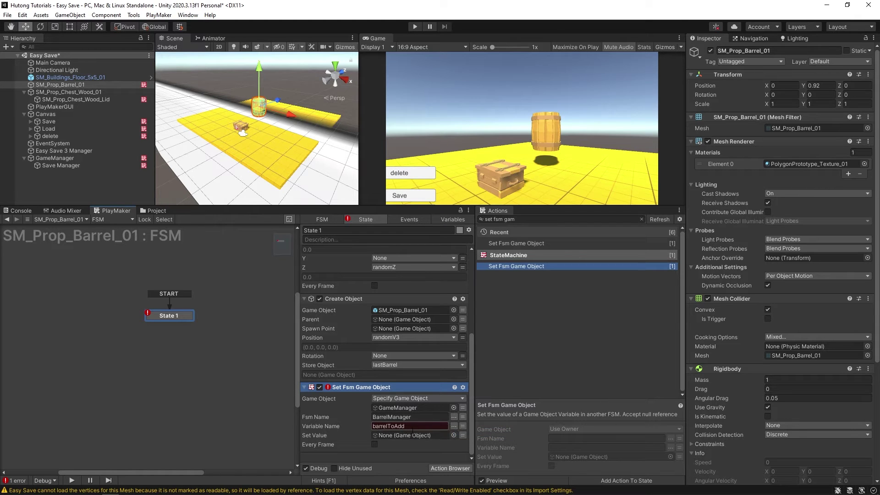
click(463, 435)
click(442, 435)
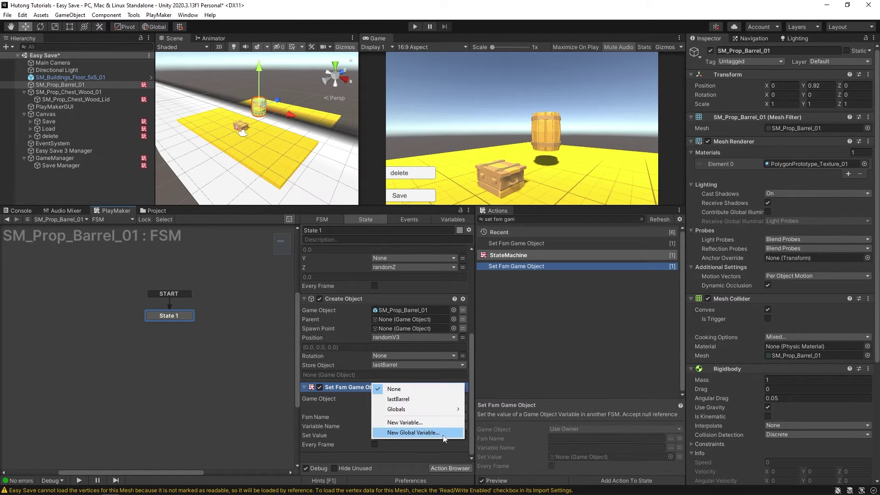
click(414, 397)
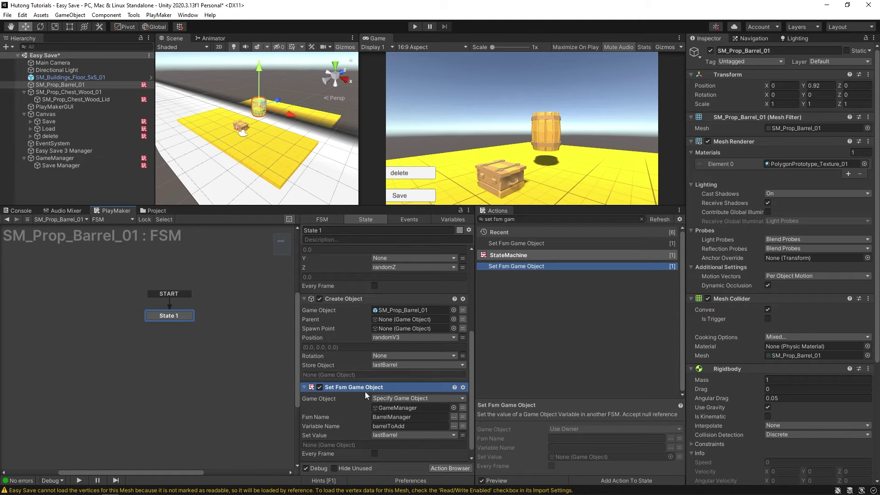
scroll(350, 424, down, 1)
click(543, 219)
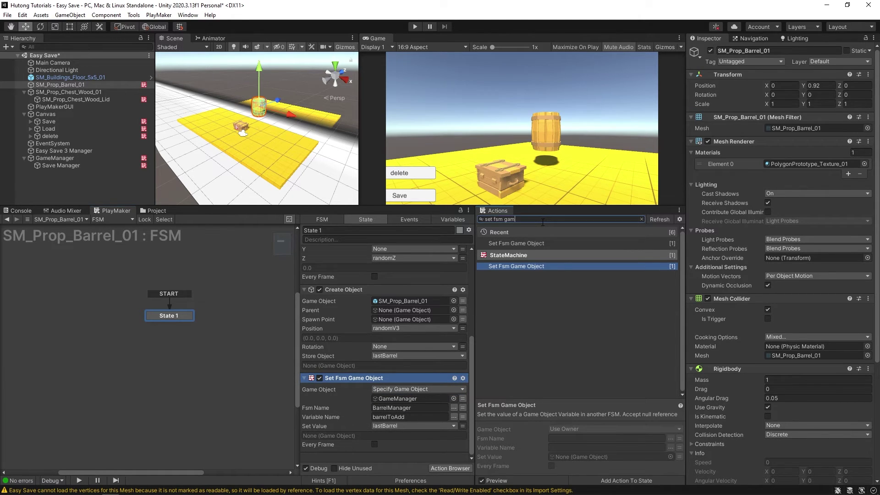
- Add a Send Event action to State 1 broadcasting BARREL / ADD to all FSMs
text(send eve)
drag(466, 305, 362, 459)
click(383, 416)
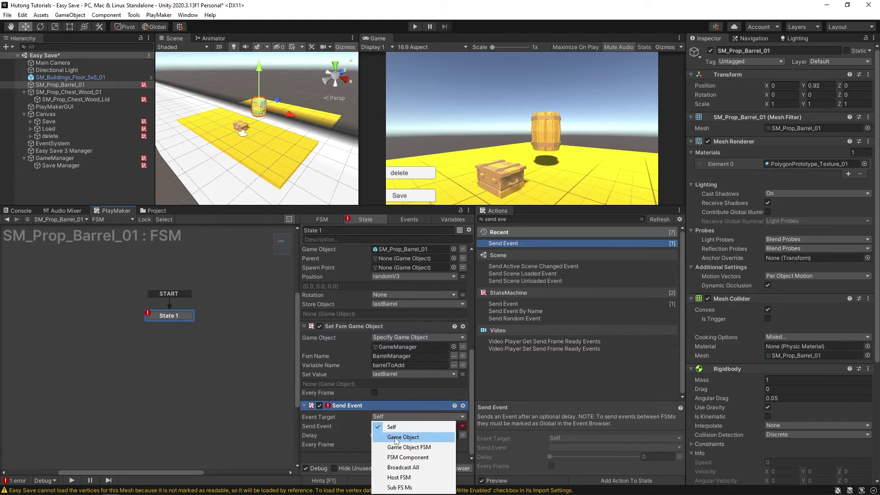
click(399, 467)
click(389, 434)
mouse_move(411, 458)
mouse_move(491, 256)
click(557, 257)
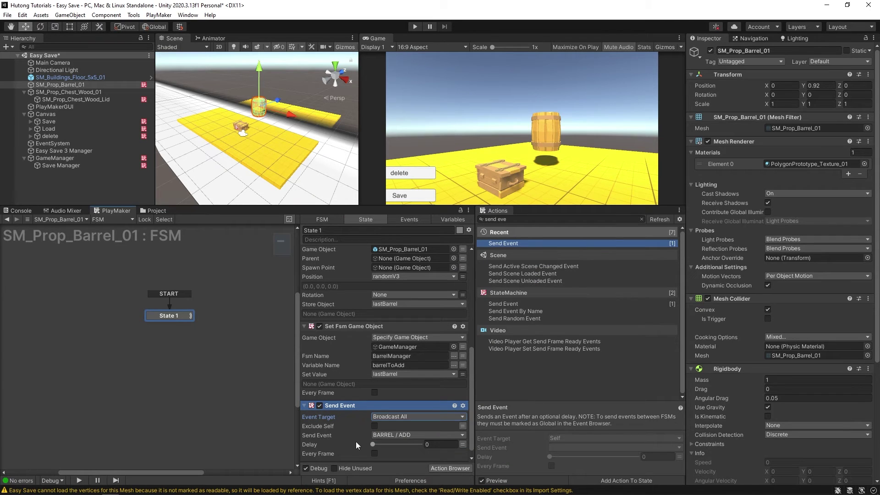
click(361, 325)
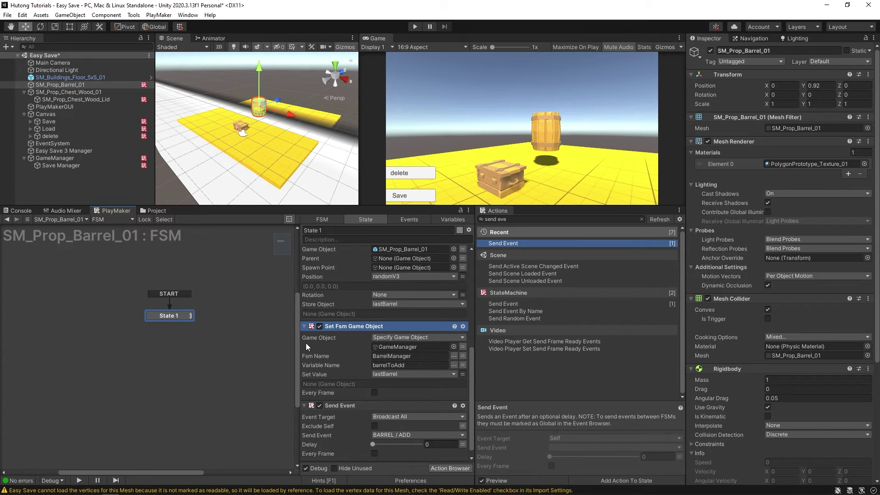
- Rename BarrelManager's State 2 on GameManager to 'add barrel'
click(75, 158)
middle_drag(152, 280, 157, 283)
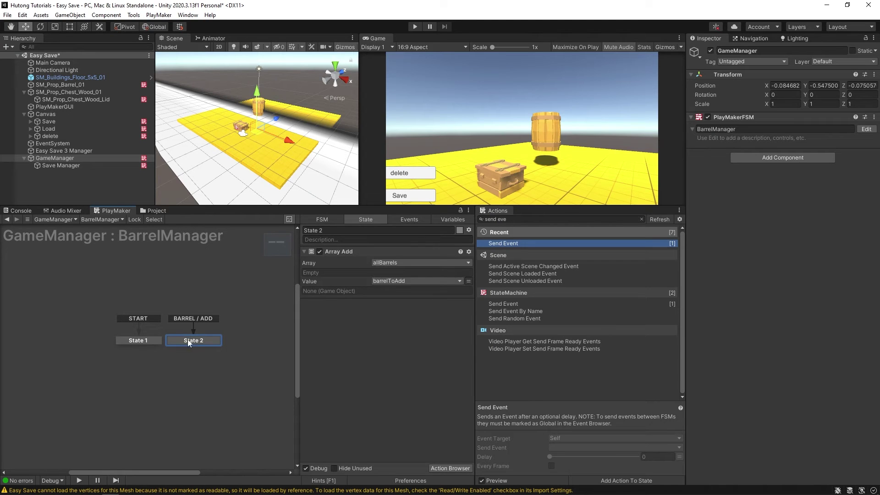
click(334, 229)
text(add barrel)
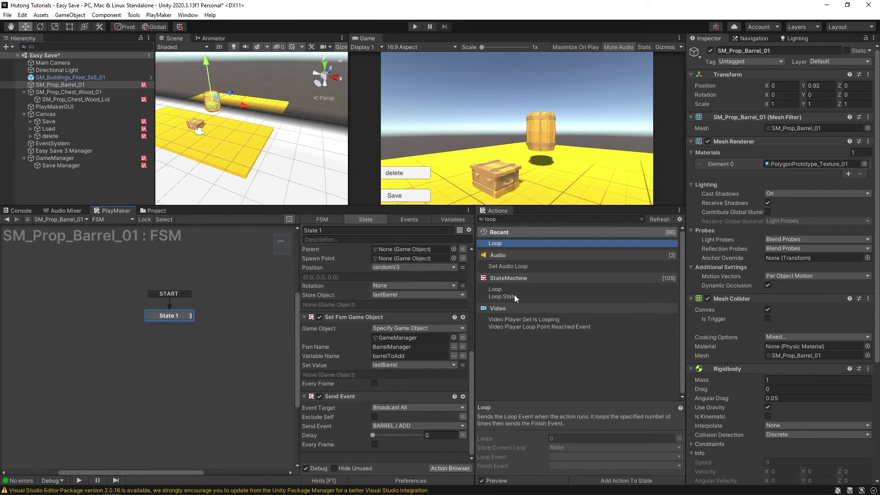
- Add a Loop State action to the barrel's State 1 with Loops set to 15
drag(517, 297, 346, 442)
click(395, 427)
text(15)
- Play-test and confirm allBarrels collects 15 barrel clones, then stop and select Save Manager
key(ctrl+p)
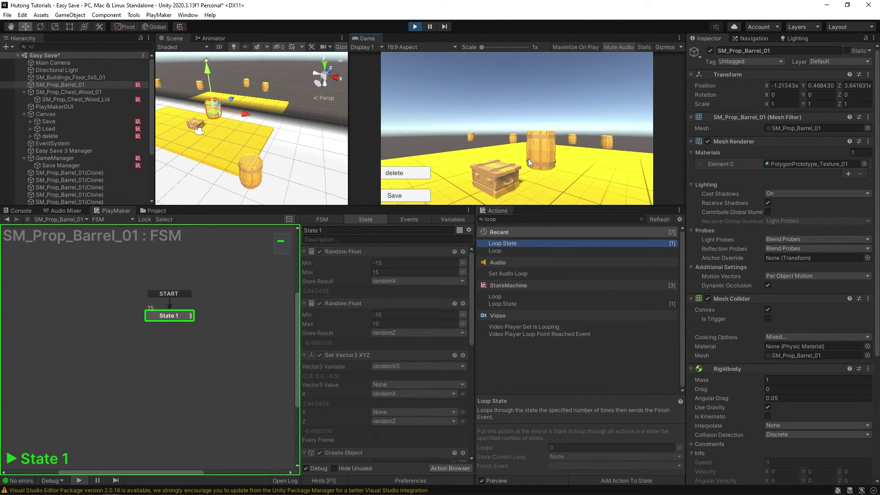
click(58, 159)
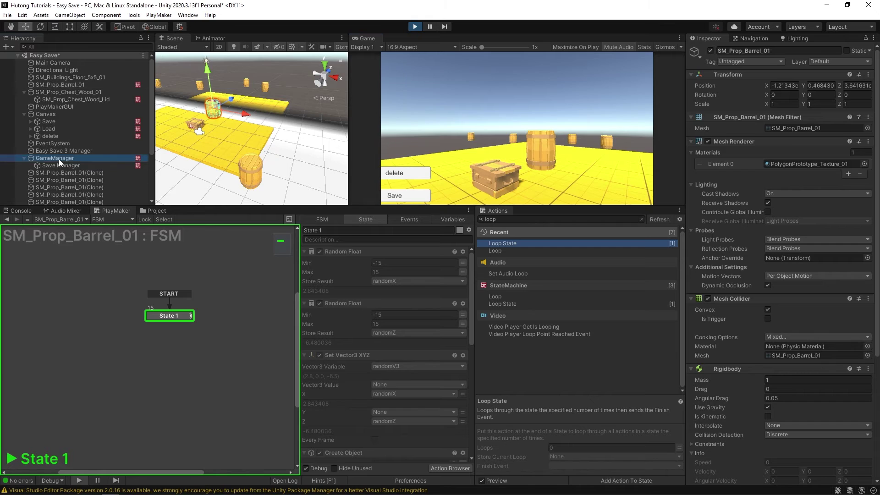
click(439, 220)
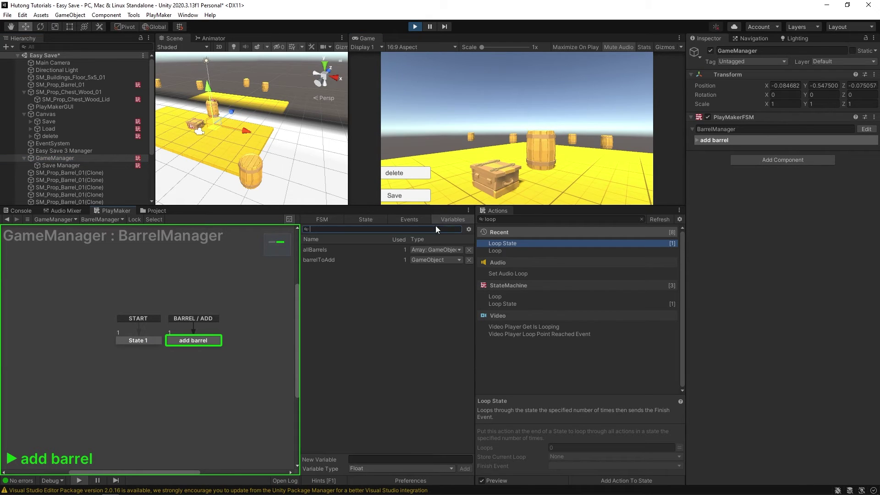
click(314, 251)
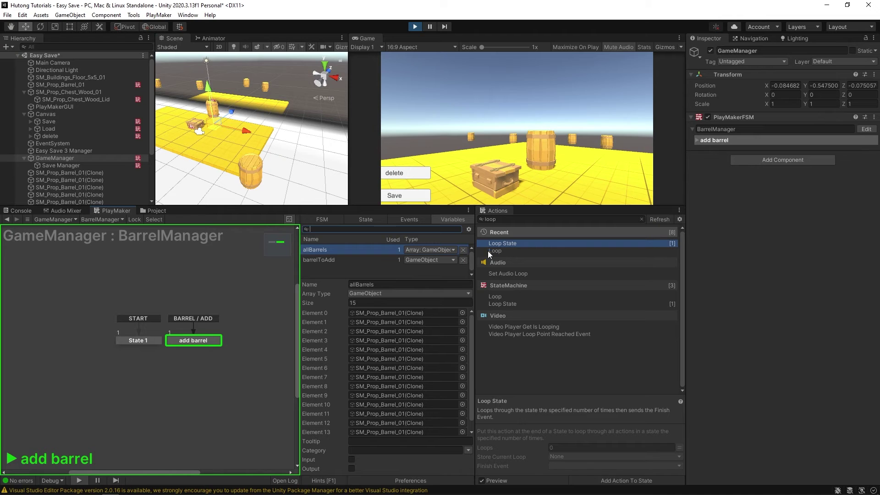
drag(475, 342, 478, 349)
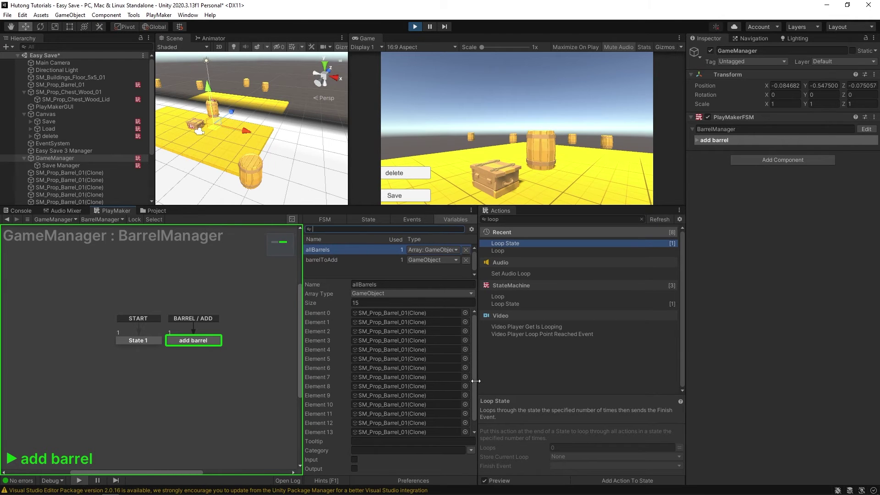
click(415, 26)
drag(297, 206, 293, 240)
click(63, 166)
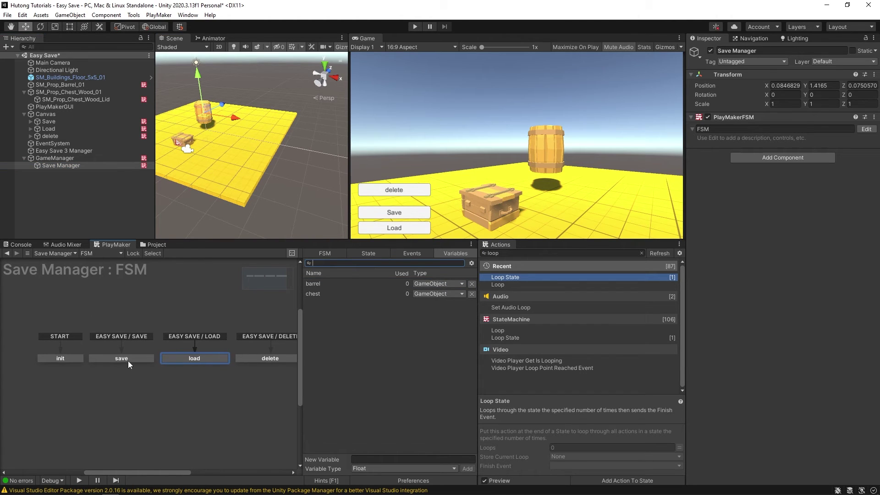
- Add Get Fsm Array to the save state, reading allBarrels from GameManager's BarrelManager
click(121, 359)
click(524, 254)
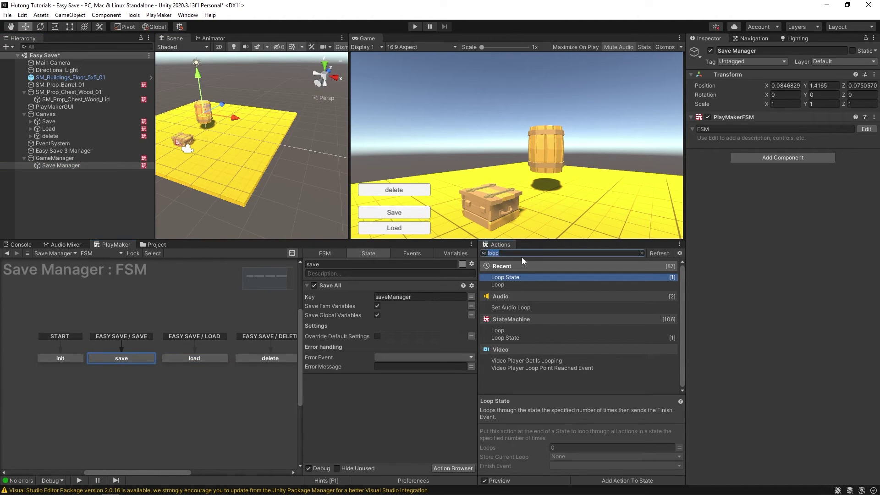
text(get fsm)
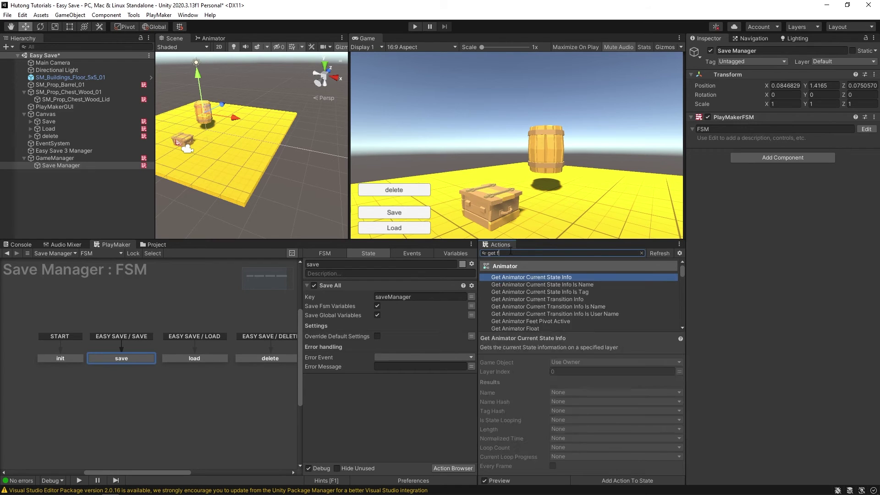
drag(520, 280, 327, 304)
click(377, 298)
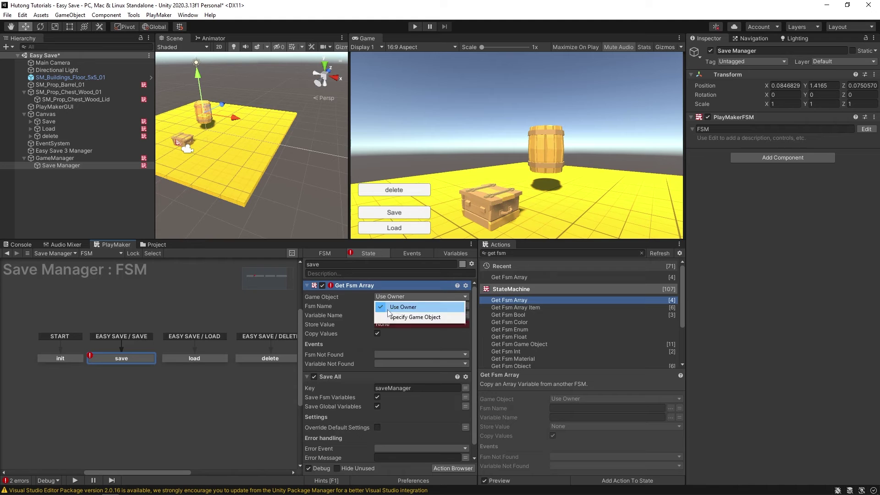
click(395, 315)
drag(261, 251, 425, 311)
click(456, 315)
click(462, 319)
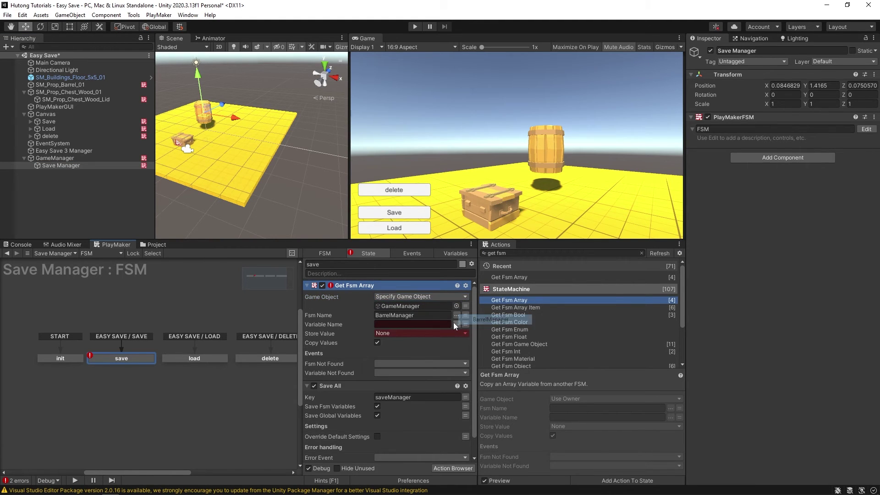
click(456, 324)
click(476, 329)
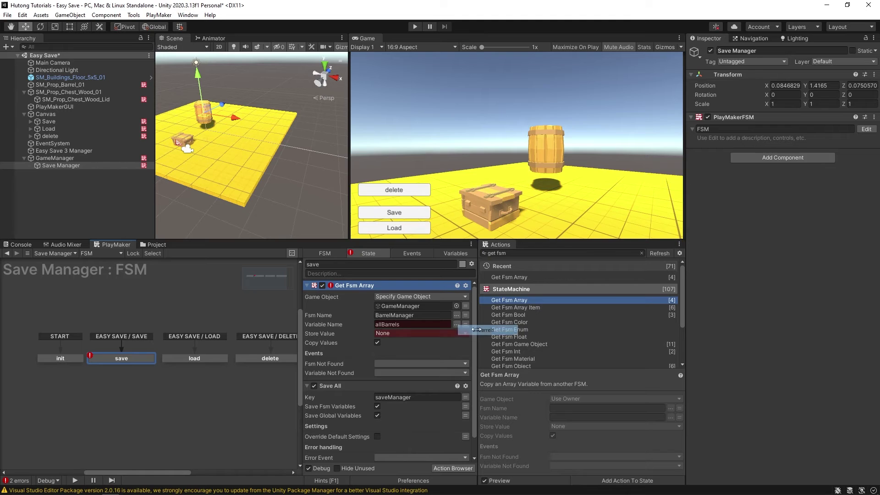
- Create a Save Manager array variable named allBarrels holding GameObjects
click(393, 333)
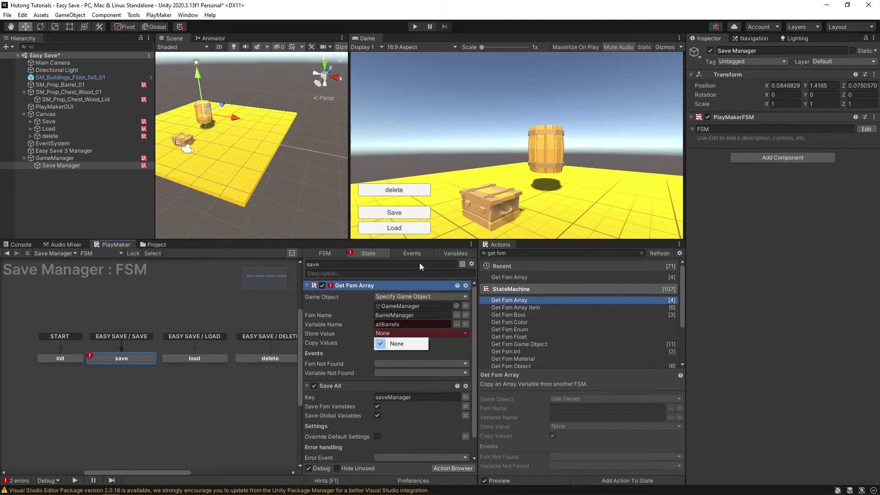
click(455, 253)
click(364, 467)
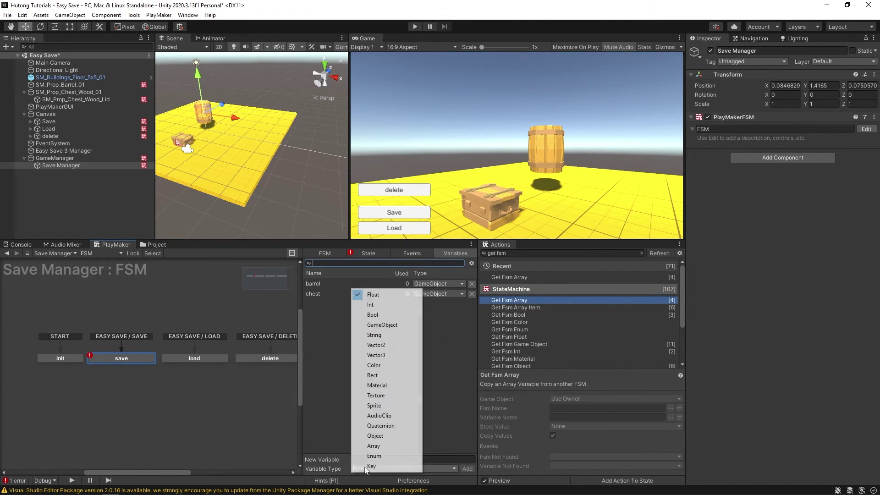
click(386, 447)
click(381, 459)
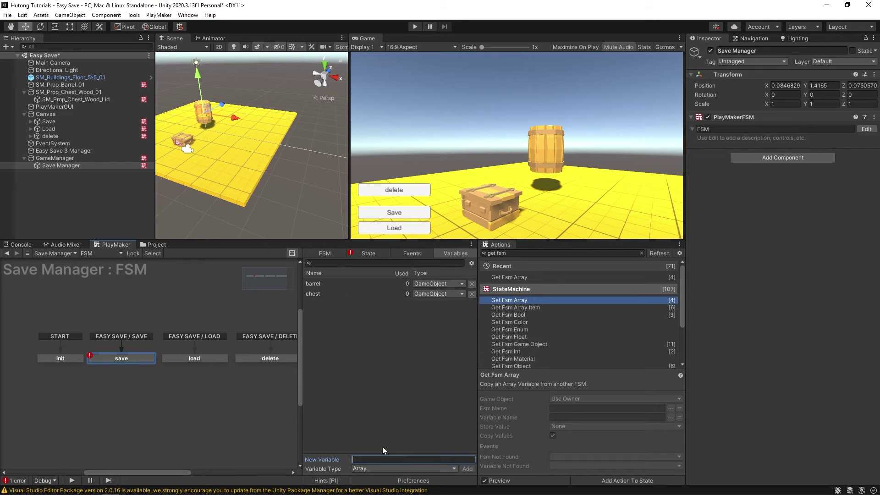
text(allBarrels)
key(Return)
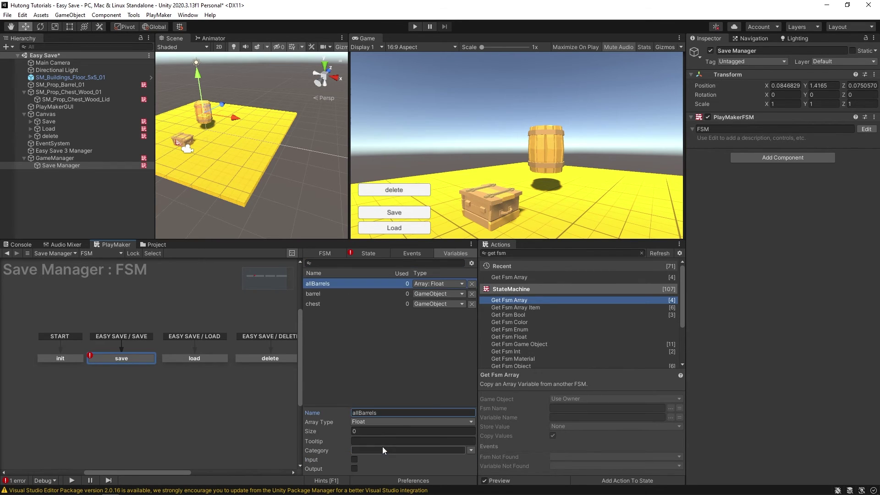
click(358, 422)
click(392, 286)
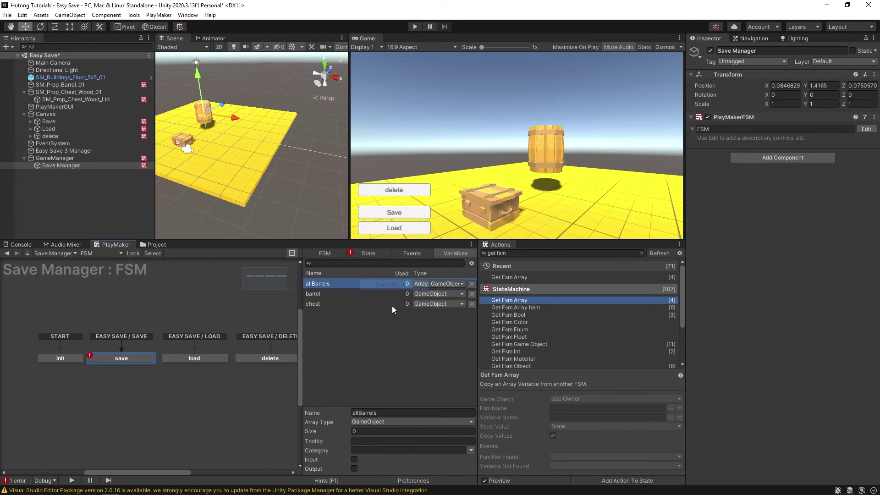
- Set Get Fsm Array's Store Value to the new allBarrels variable
click(358, 251)
click(391, 334)
click(403, 357)
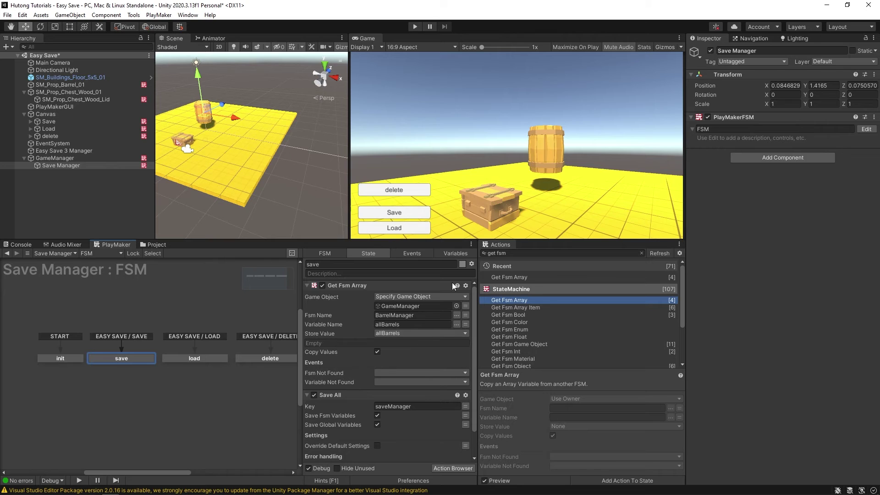
scroll(268, 169, down, 5)
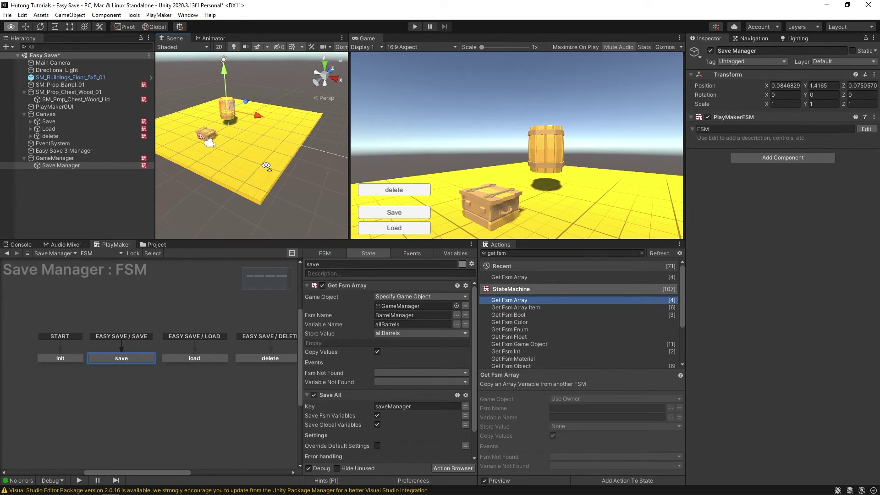
- Scale the yellow floor up to about 5.34, shift it, and lower it below the props
click(238, 146)
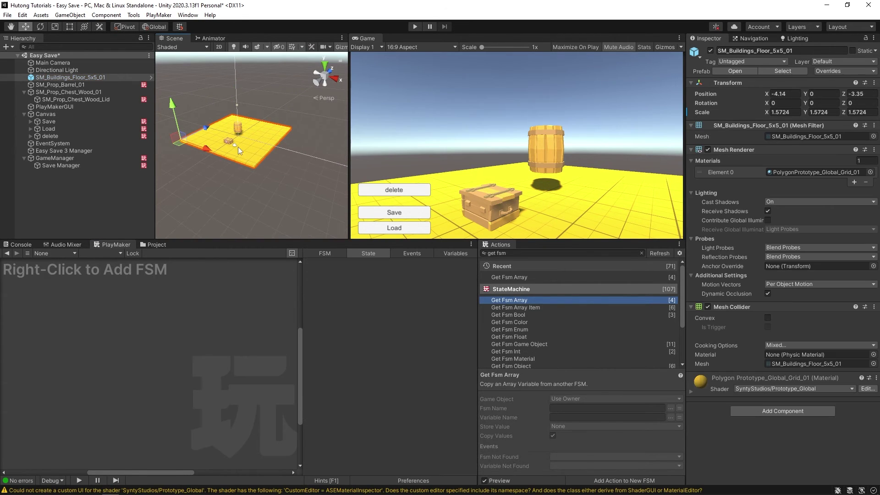
key(r)
drag(219, 126, 273, 107)
key(w)
drag(184, 141, 43, 145)
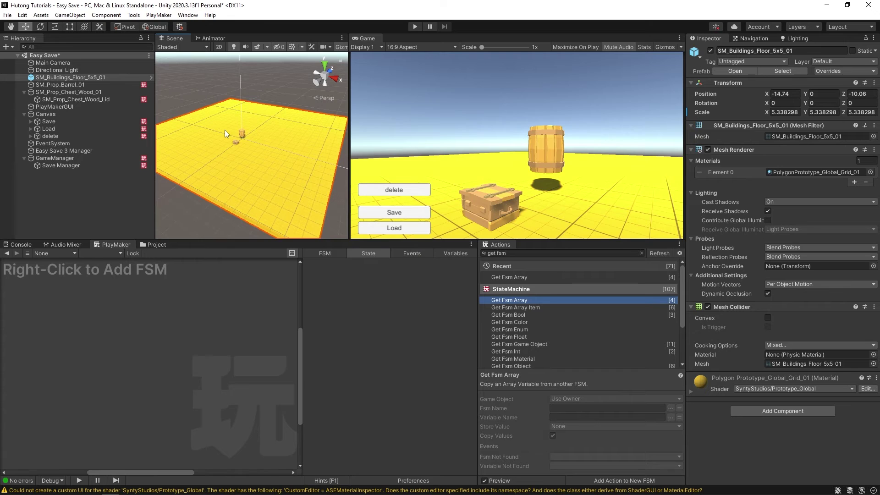
drag(229, 136, 232, 136)
- Add a Rigidbody to the SM_Prop_Barrel_01 prefab and save the prefab changes
click(153, 244)
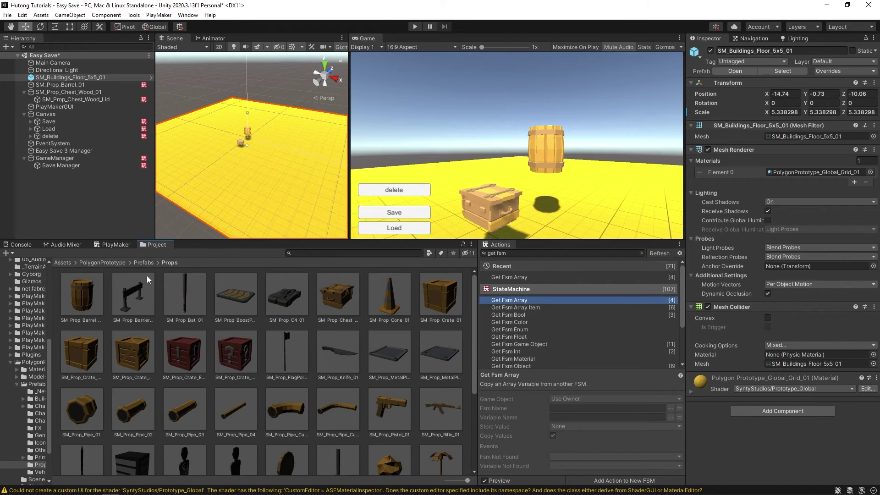
double_click(82, 297)
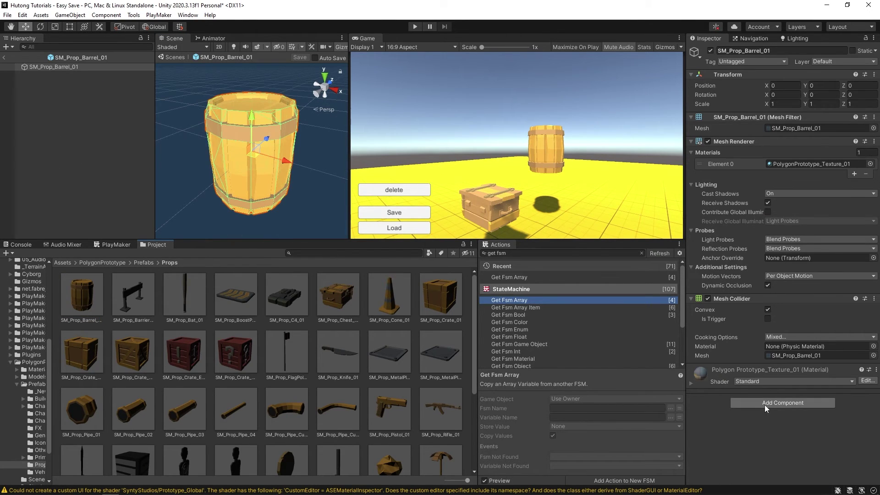
click(761, 403)
text(rigid)
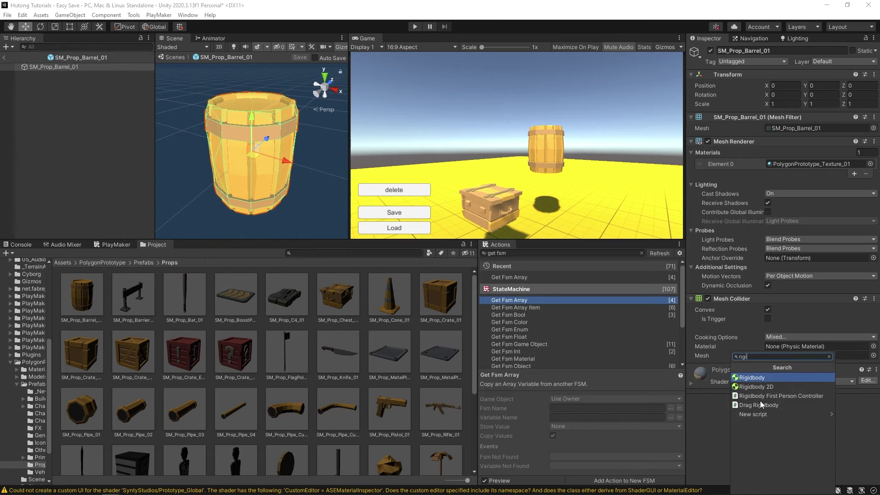
key(Return)
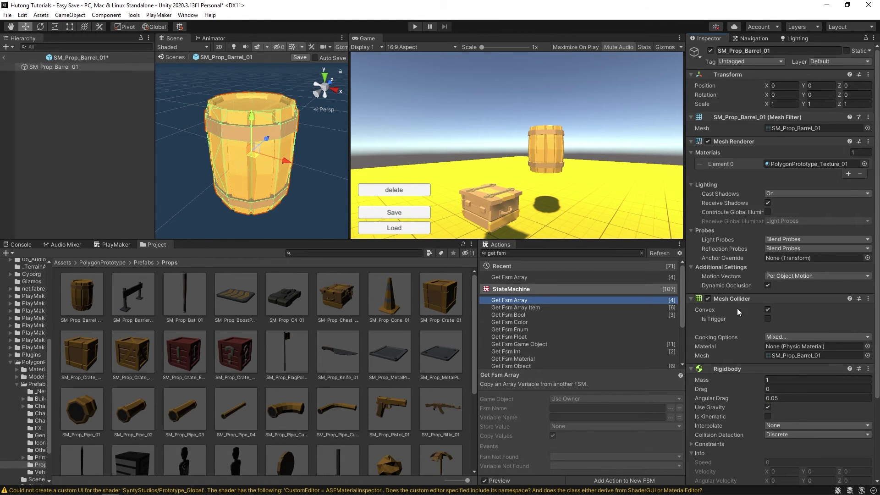
scroll(738, 312, down, 3)
click(4, 57)
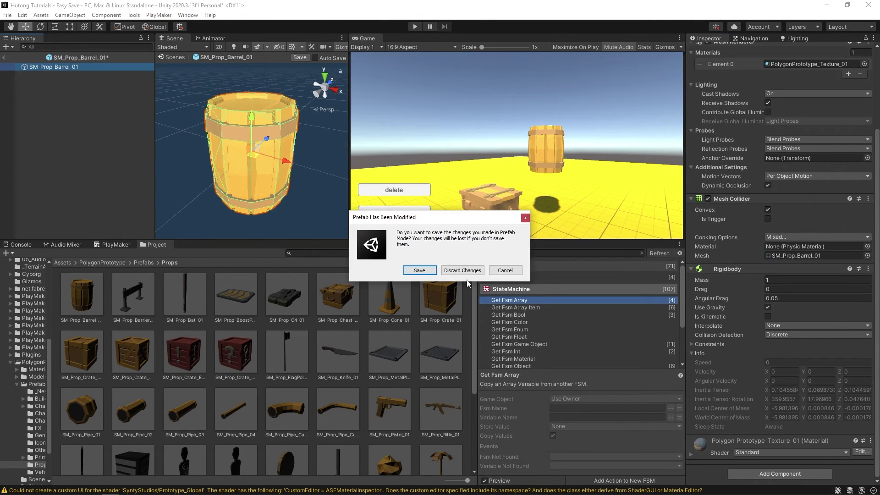
click(424, 273)
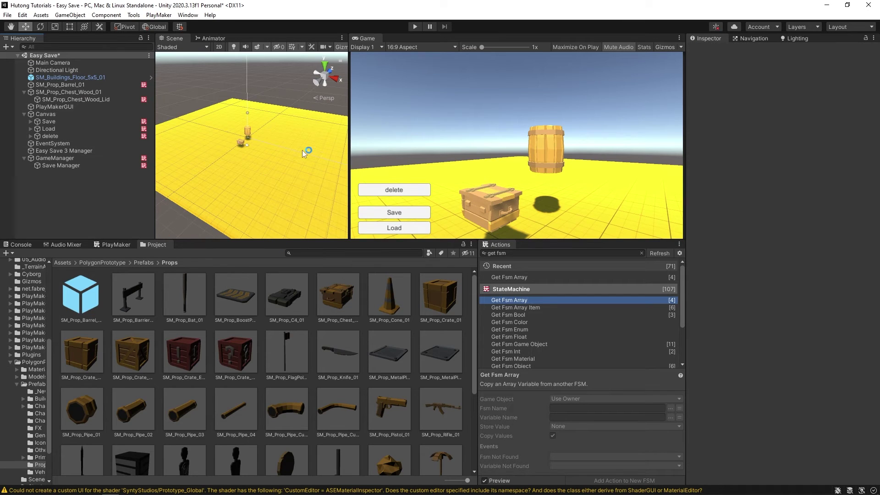